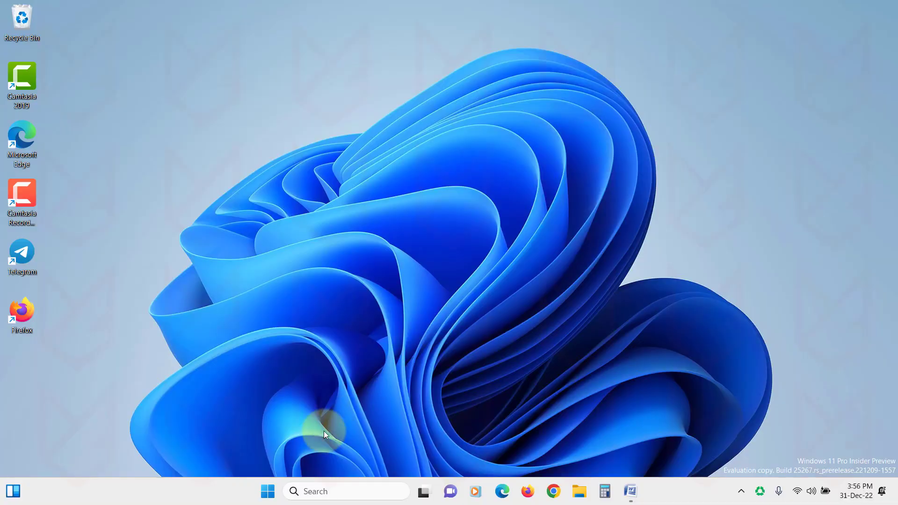
# Launch the Windows Security app from Settings > Privacy & security and maximize its window.
pyautogui.click(267, 492)
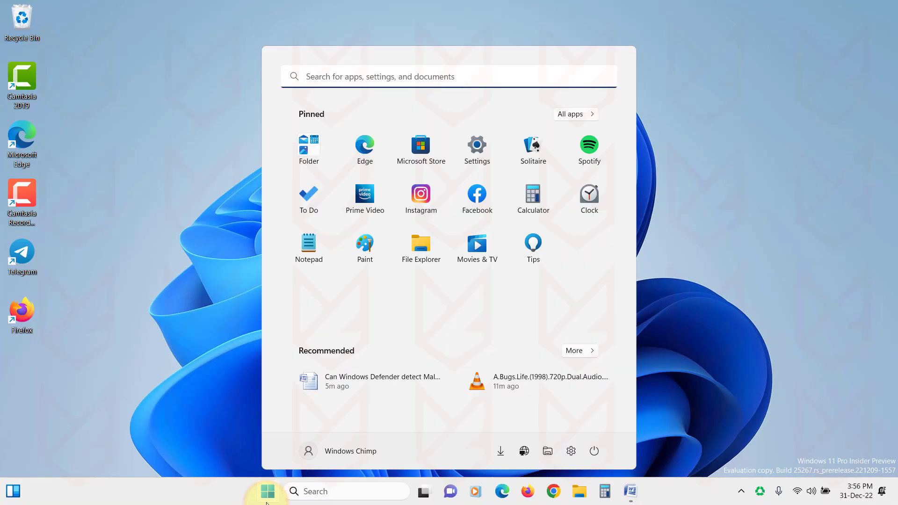
pyautogui.click(481, 147)
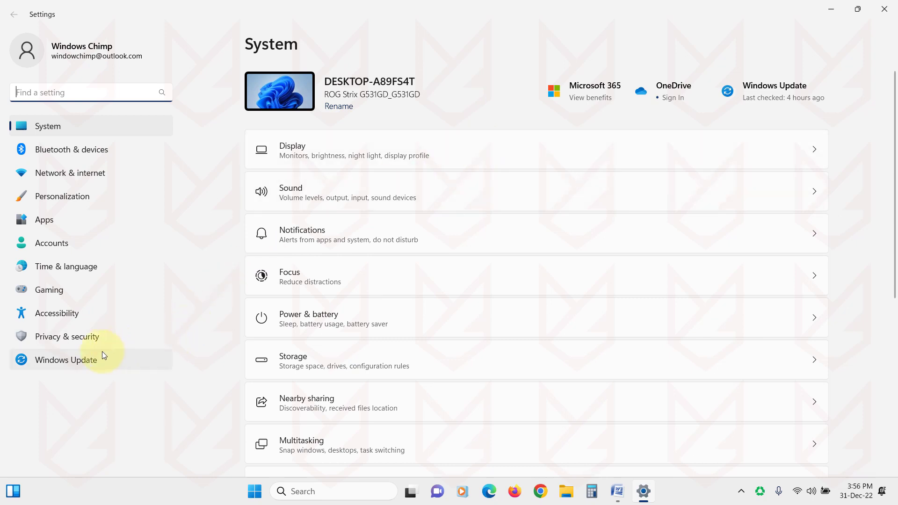
pyautogui.click(87, 338)
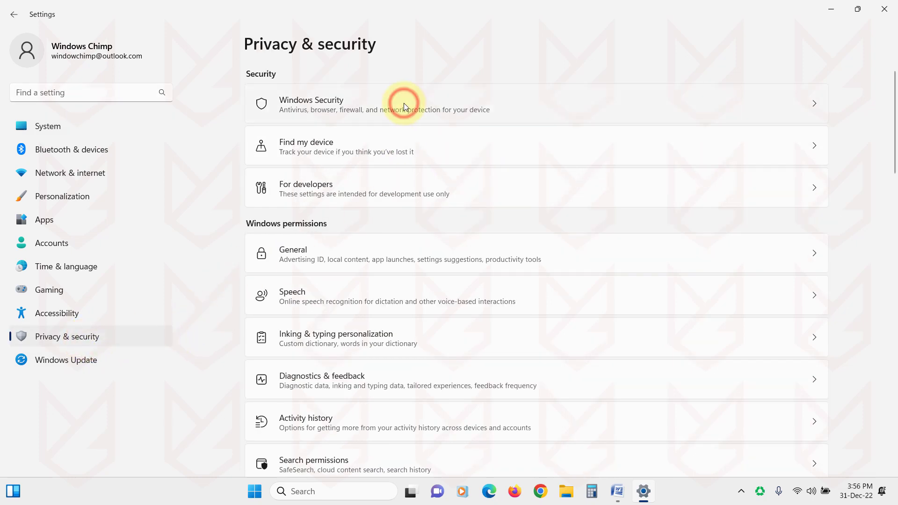
pyautogui.click(404, 103)
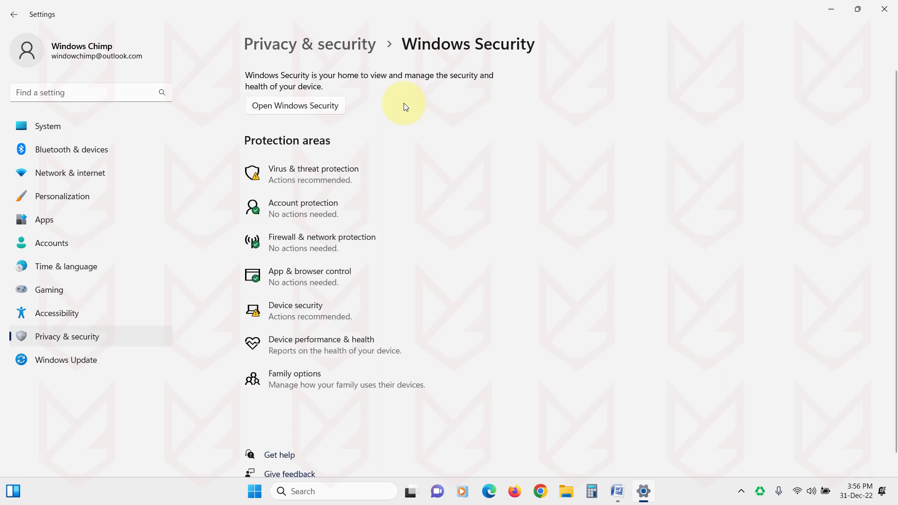
pyautogui.click(295, 108)
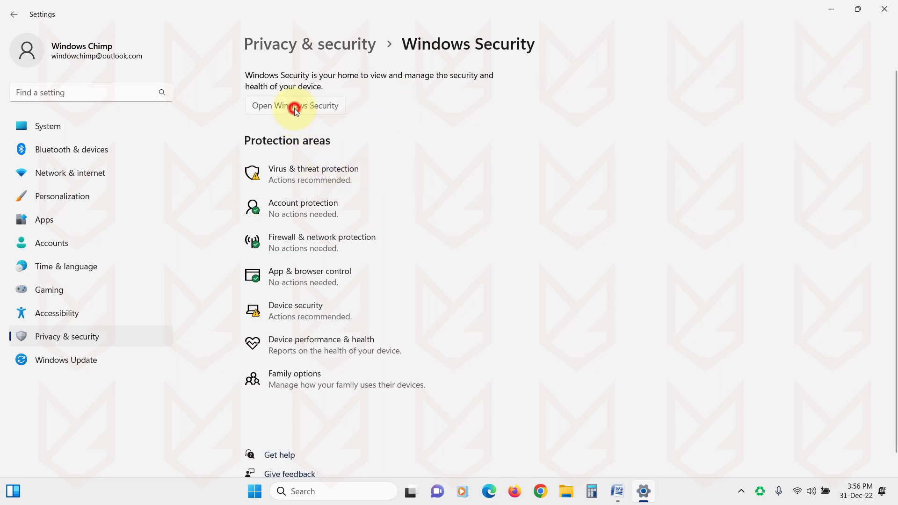
pyautogui.click(744, 57)
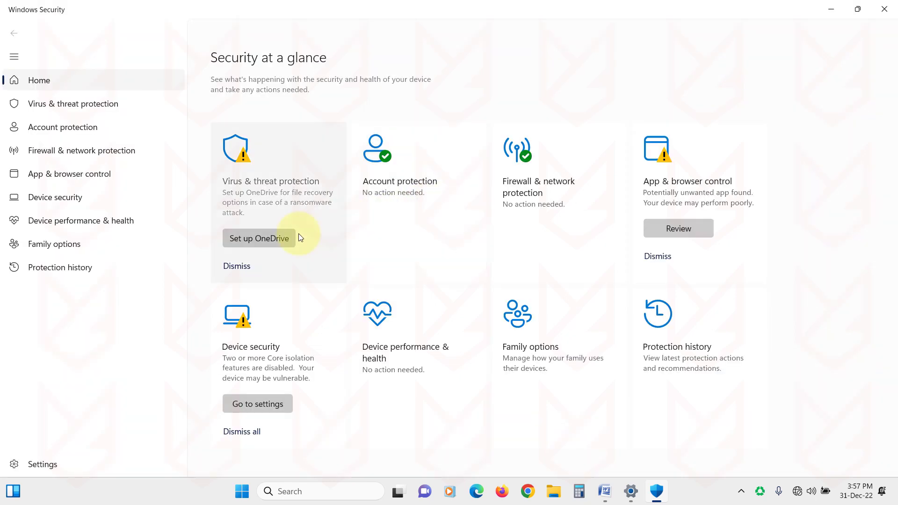
# Dismiss the OneDrive ransomware recommendation and go to the Virus & threat protection page.
pyautogui.click(237, 267)
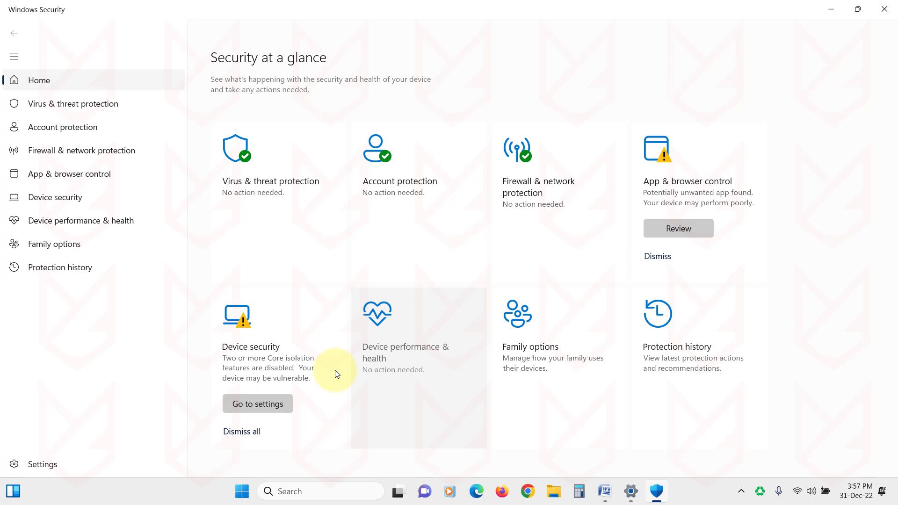
pyautogui.click(295, 216)
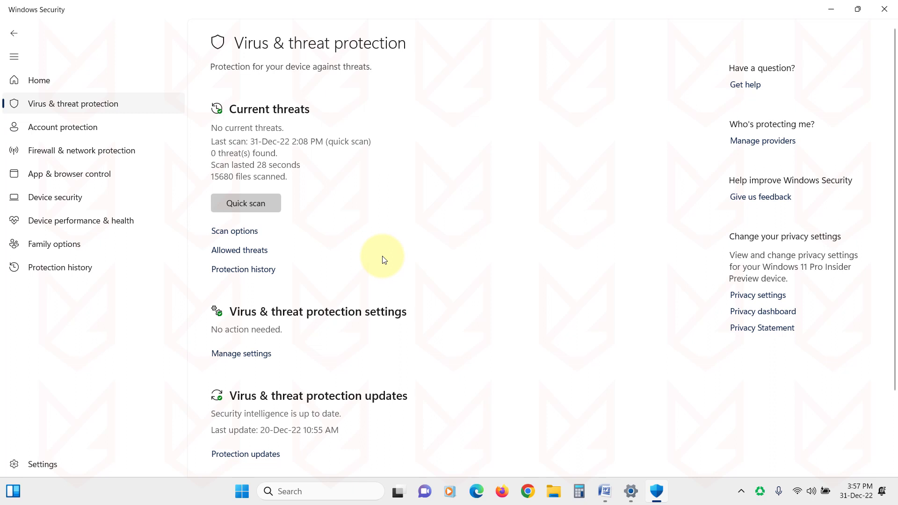
pyautogui.scroll(-1, 384, 261)
pyautogui.scroll(-1, 384, 260)
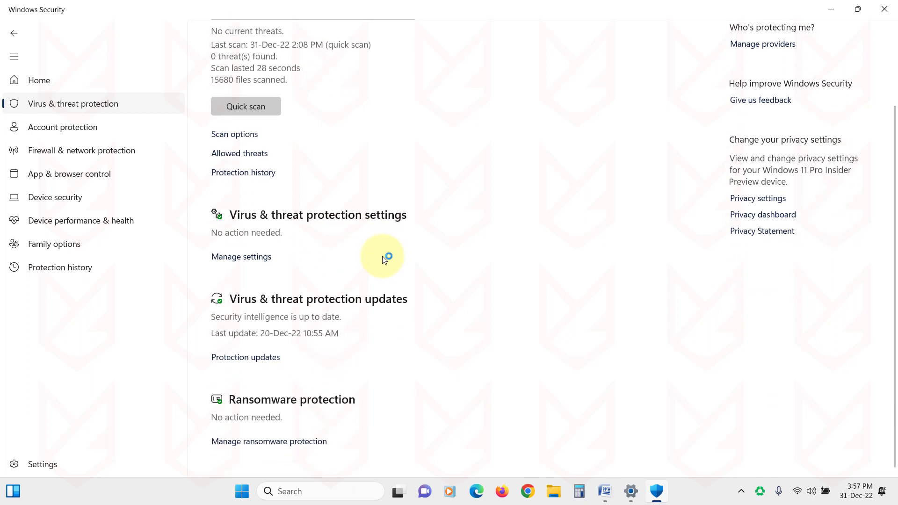
pyautogui.scroll(2, 384, 260)
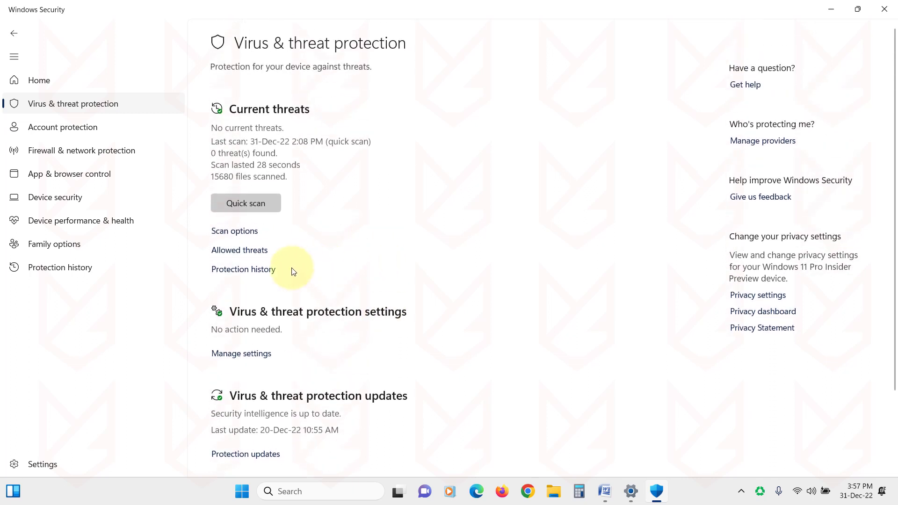
# Try Custom and Defender Offline scan options, reselect Quick scan, then minimize to desktop.
pyautogui.click(240, 232)
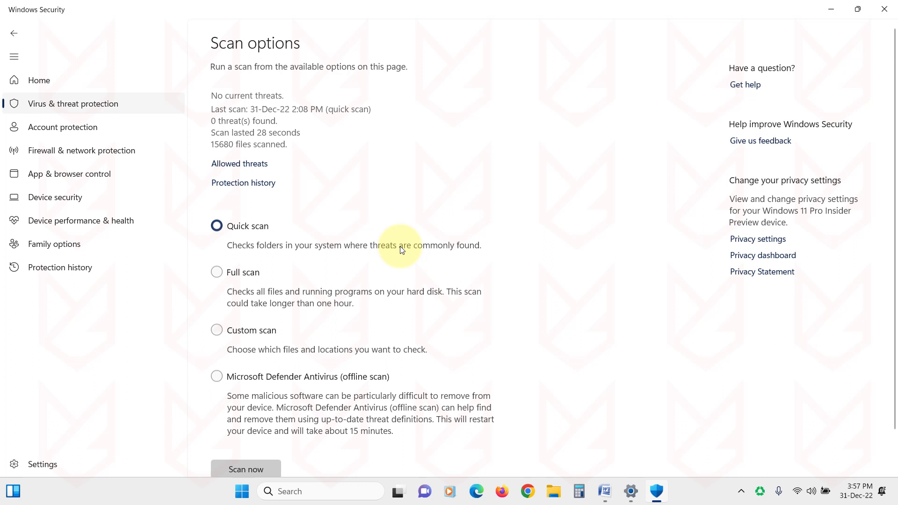
pyautogui.scroll(-1, 242, 282)
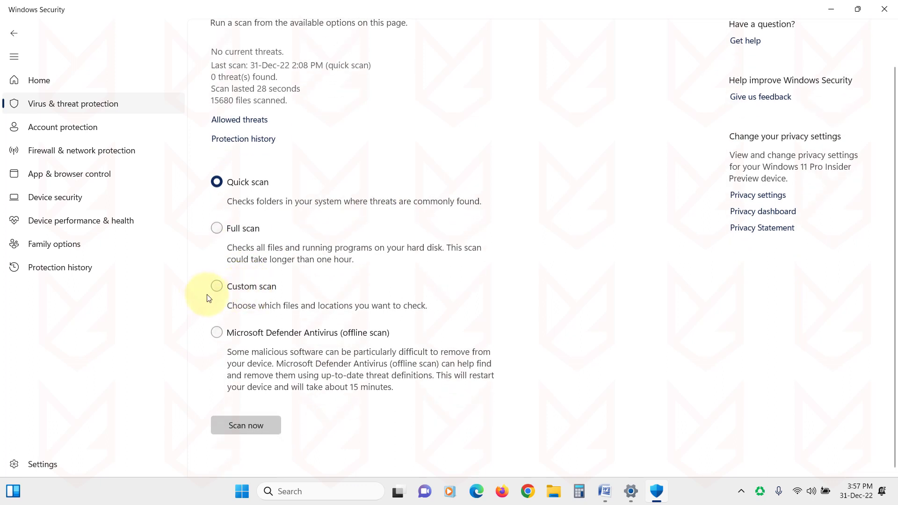
pyautogui.click(217, 288)
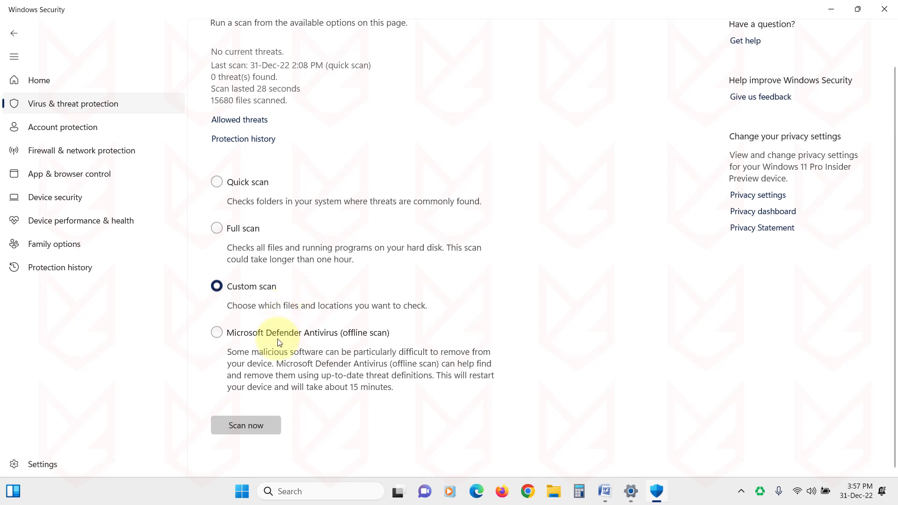
pyautogui.click(217, 333)
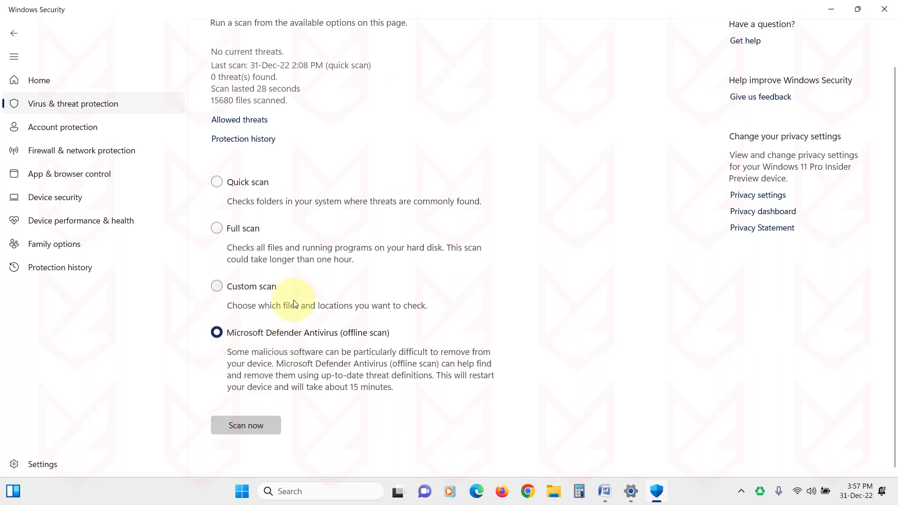
pyautogui.scroll(2, 294, 304)
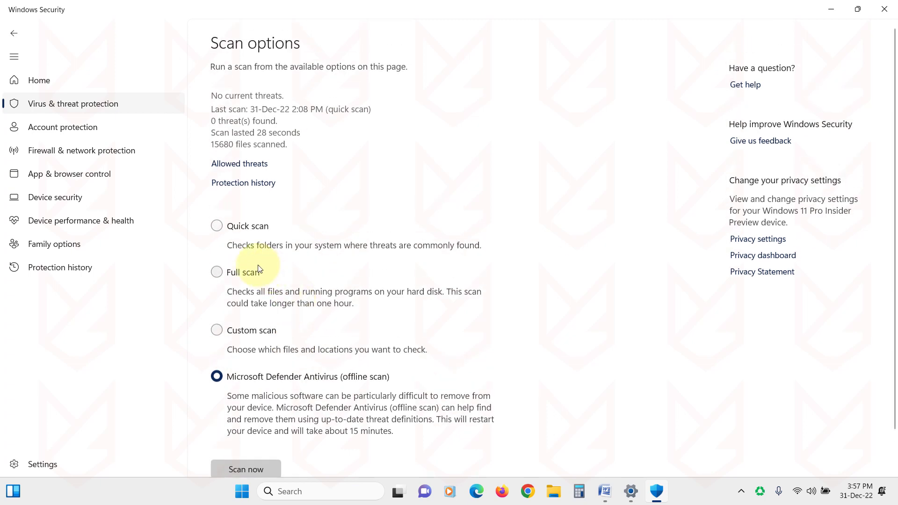
pyautogui.click(237, 226)
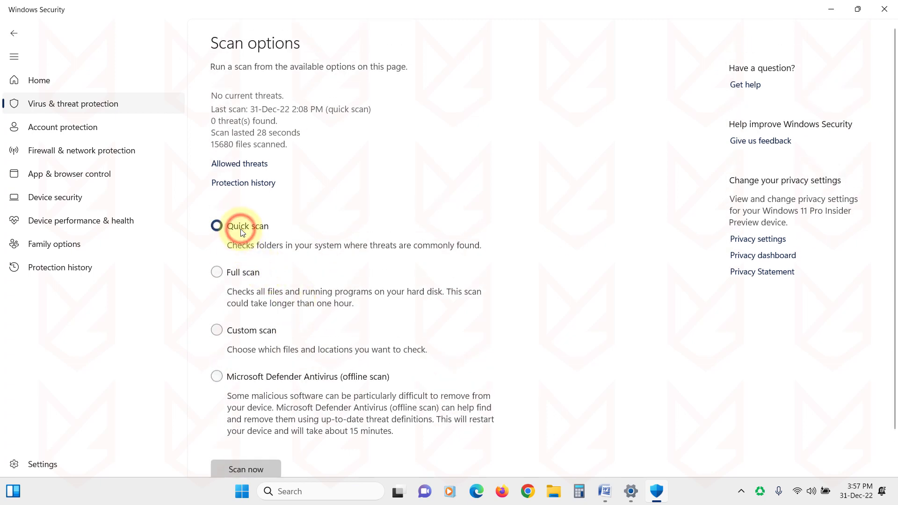
pyautogui.click(829, 5)
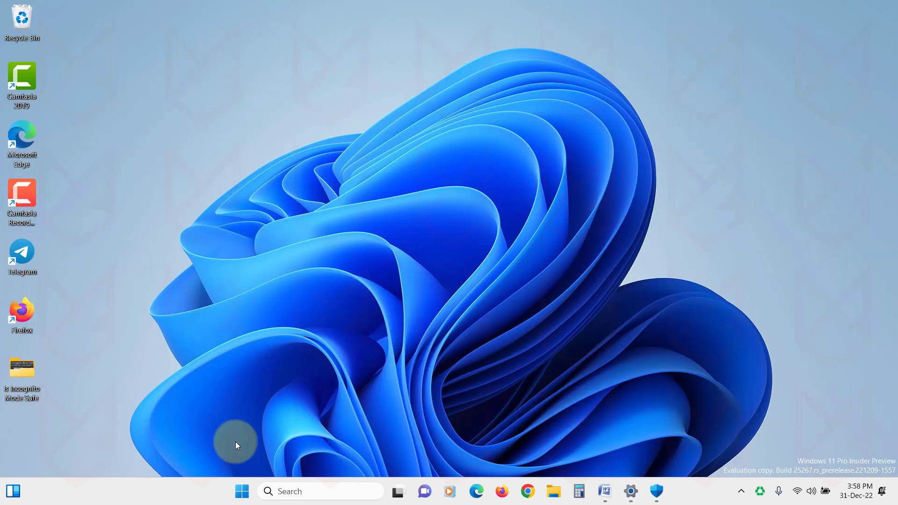
# Scan the 'Is Incognito Mode Safe' desktop item with Microsoft Defender.
pyautogui.rightClick(25, 370)
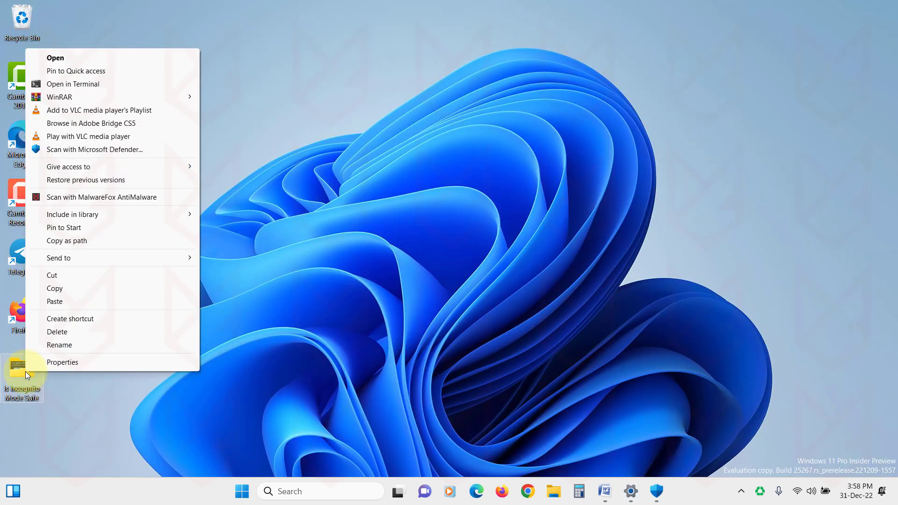
pyautogui.click(104, 154)
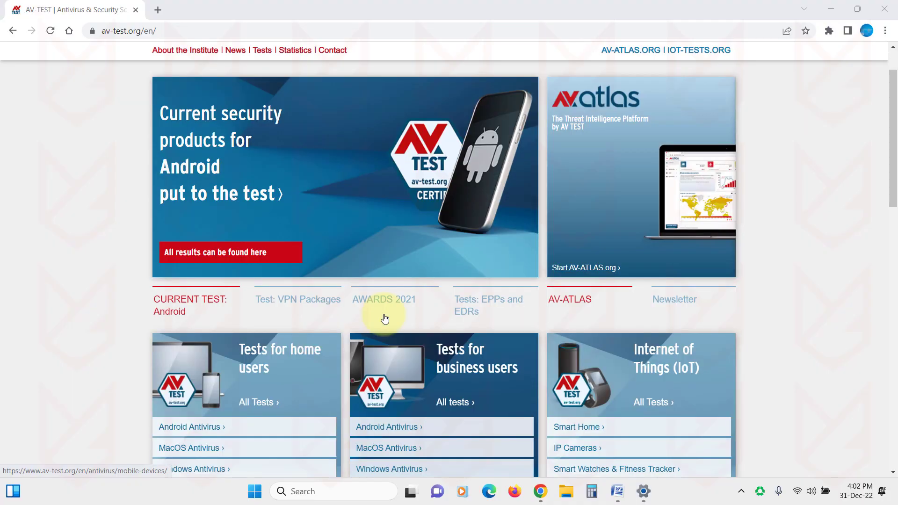
pyautogui.scroll(-4, 384, 319)
# Browse AV-TEST's Windows home-user results (October 2022) and open the Microsoft Defender 4.18 report.
pyautogui.click(190, 297)
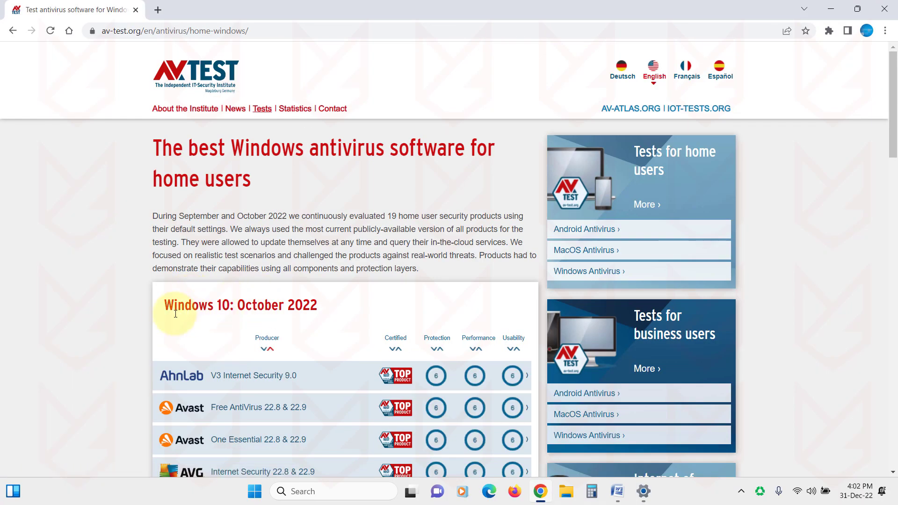
pyautogui.tripleClick(176, 314)
pyautogui.scroll(-3, 246, 320)
pyautogui.scroll(-2, 246, 329)
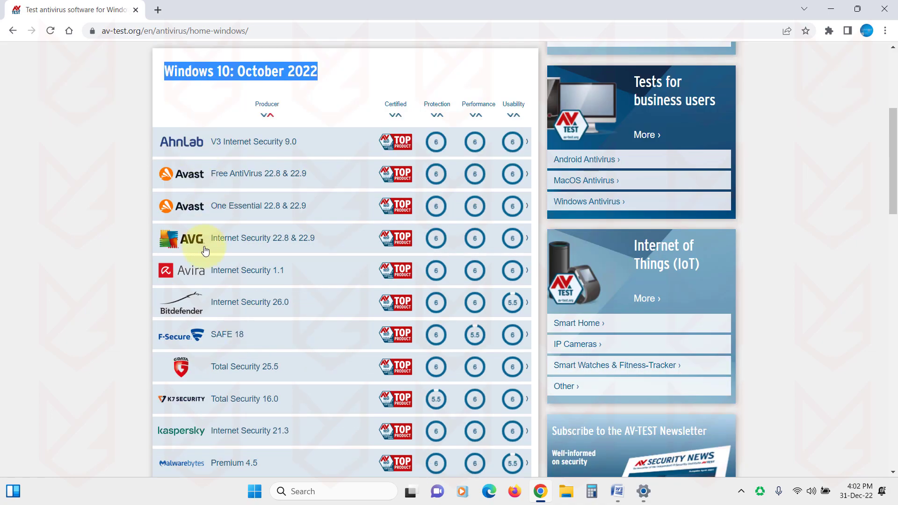
pyautogui.scroll(-3, 205, 251)
pyautogui.scroll(-1, 210, 297)
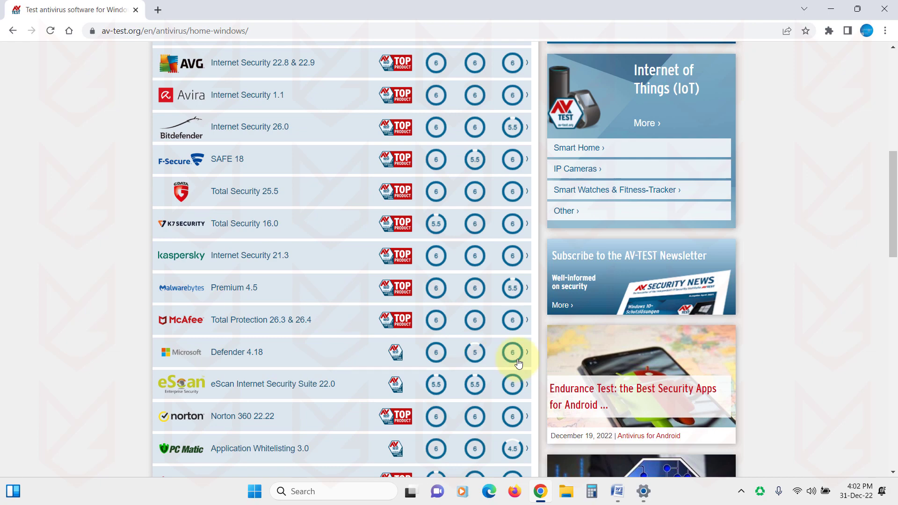
pyautogui.click(238, 355)
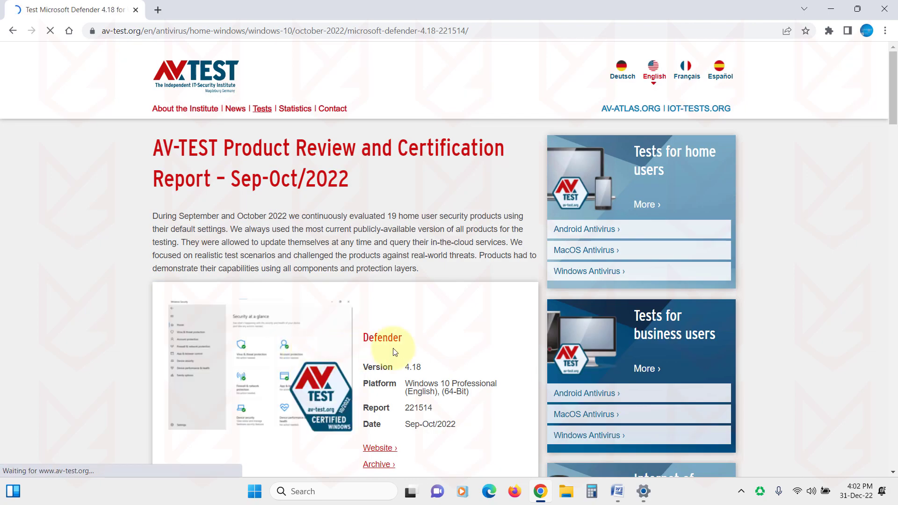
pyautogui.scroll(-2, 393, 349)
pyautogui.scroll(-1, 394, 352)
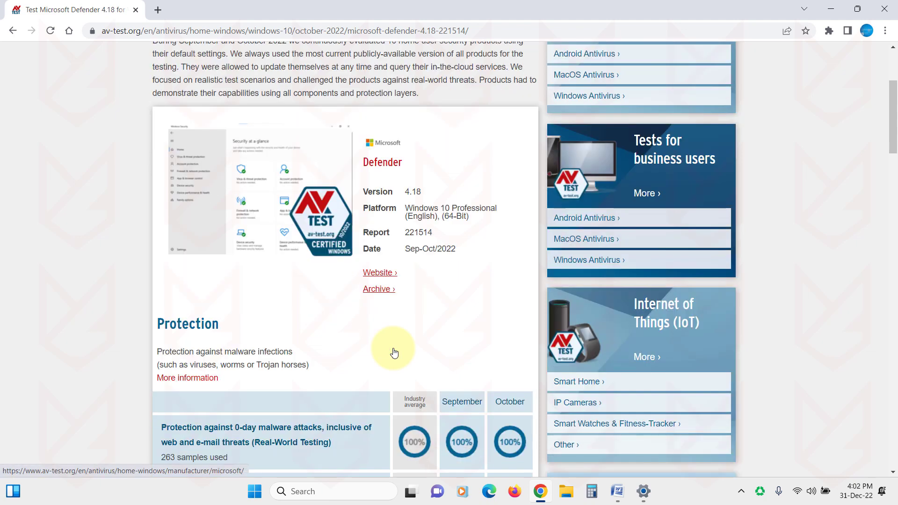
pyautogui.scroll(-1, 386, 333)
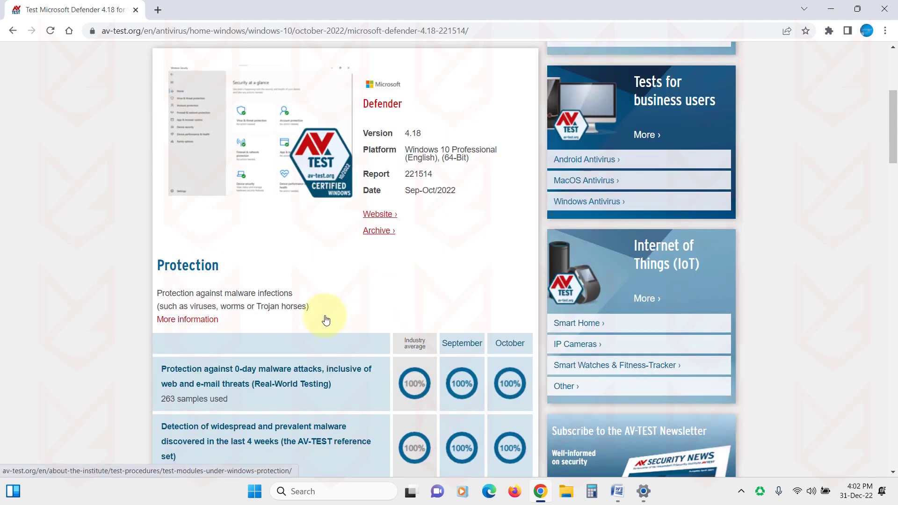
pyautogui.scroll(-2, 323, 317)
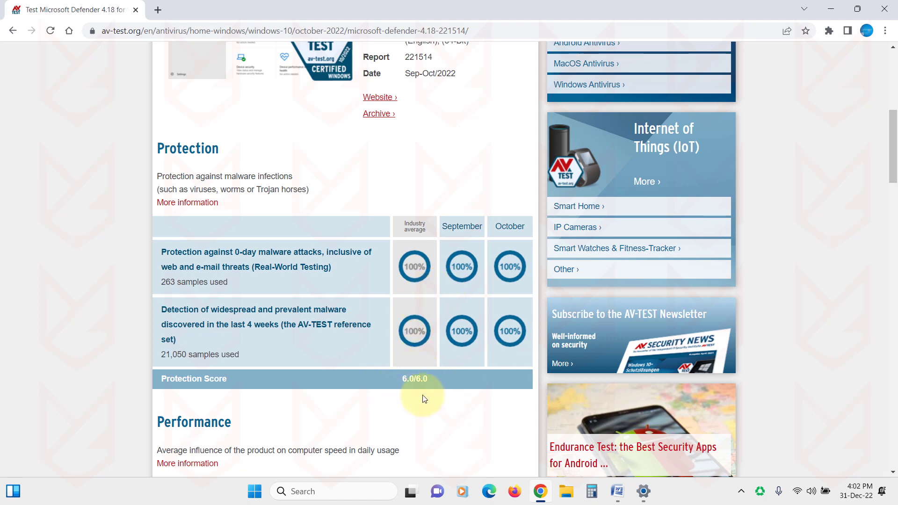
pyautogui.scroll(-2, 330, 399)
pyautogui.scroll(-1, 330, 399)
pyautogui.scroll(-2, 330, 399)
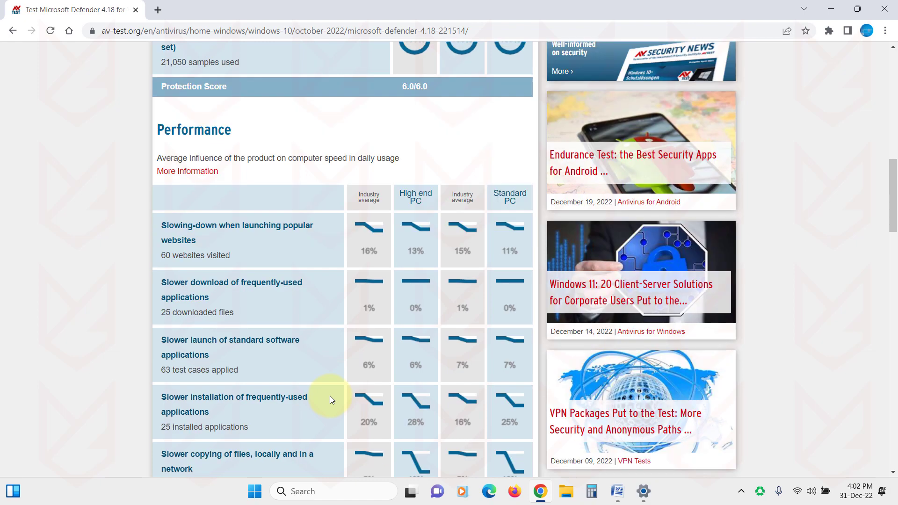
pyautogui.scroll(-1, 330, 399)
pyautogui.scroll(-1, 330, 400)
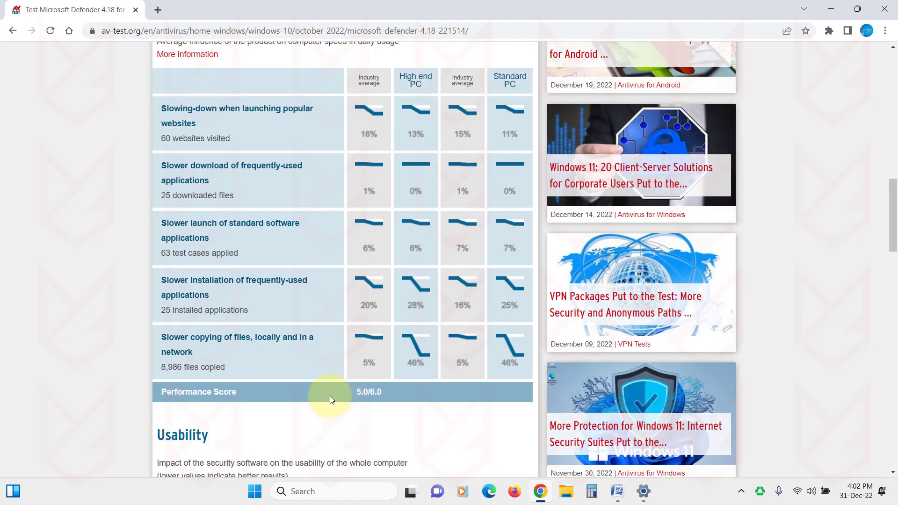
pyautogui.scroll(-1, 329, 398)
pyautogui.scroll(-1, 330, 398)
pyautogui.scroll(-1, 331, 397)
pyautogui.scroll(-1, 330, 397)
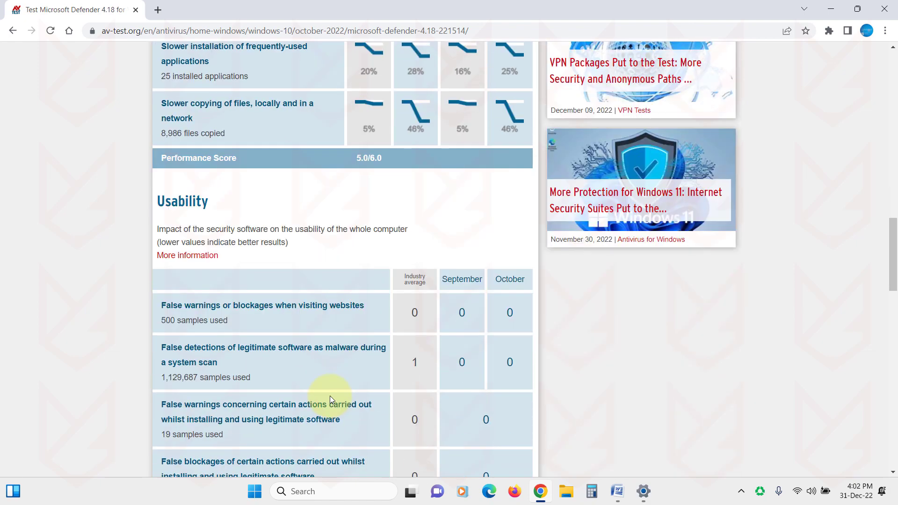
pyautogui.scroll(-1, 329, 399)
pyautogui.scroll(-2, 330, 398)
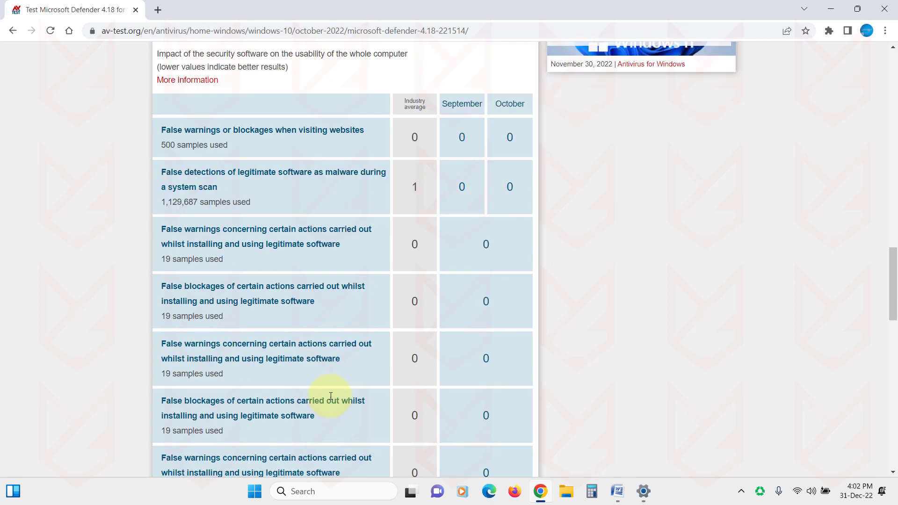
pyautogui.scroll(-3, 330, 399)
pyautogui.scroll(-1, 330, 396)
pyautogui.scroll(-3, 330, 396)
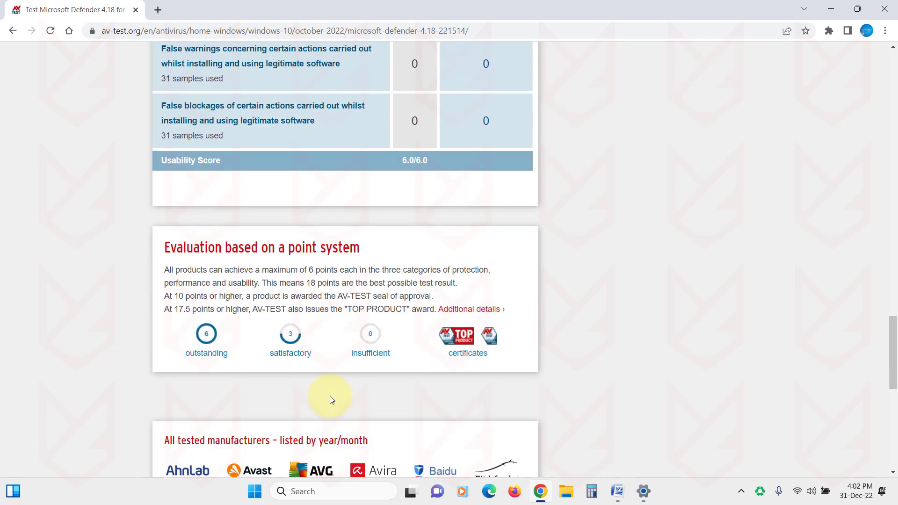
pyautogui.scroll(1, 329, 399)
pyautogui.scroll(2, 331, 399)
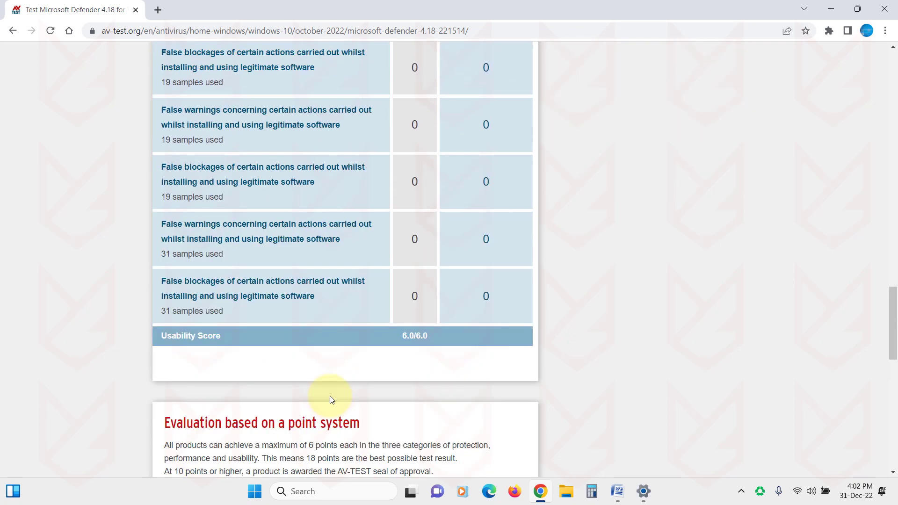
pyautogui.scroll(1, 330, 398)
pyautogui.scroll(4, 330, 396)
pyautogui.scroll(1, 330, 396)
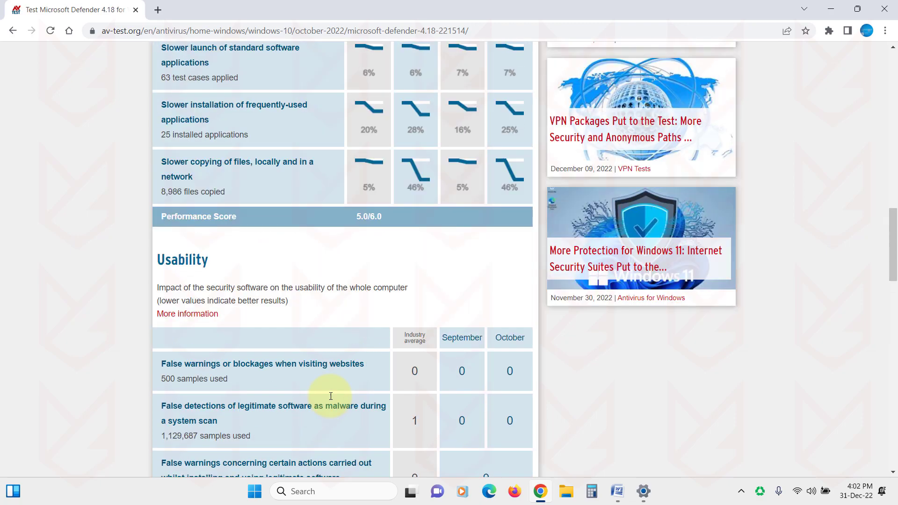
pyautogui.scroll(3, 330, 396)
pyautogui.scroll(2, 331, 396)
pyautogui.scroll(3, 331, 396)
pyautogui.scroll(2, 330, 396)
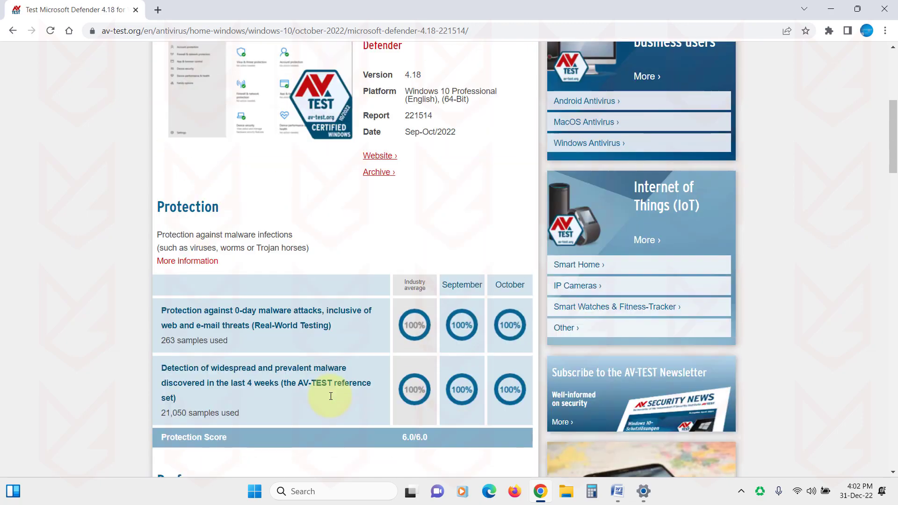
pyautogui.scroll(2, 331, 396)
pyautogui.scroll(2, 331, 396)
pyautogui.scroll(1, 330, 397)
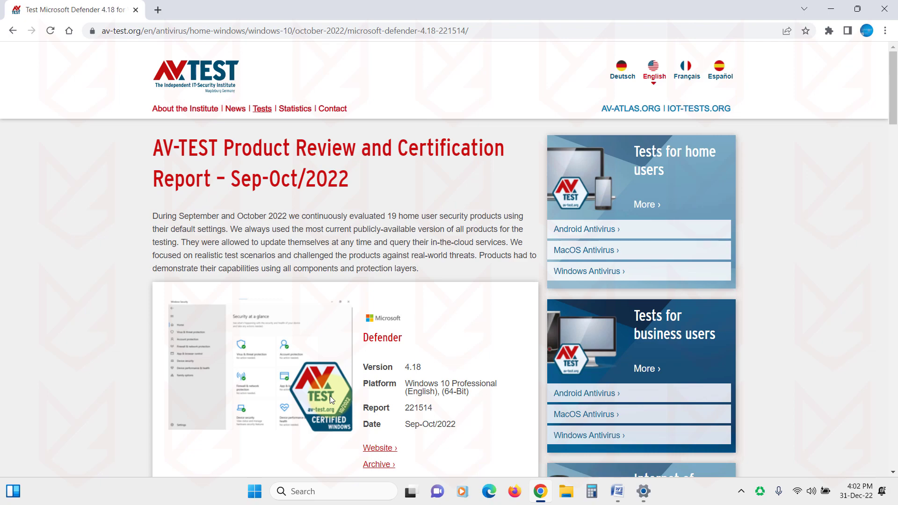